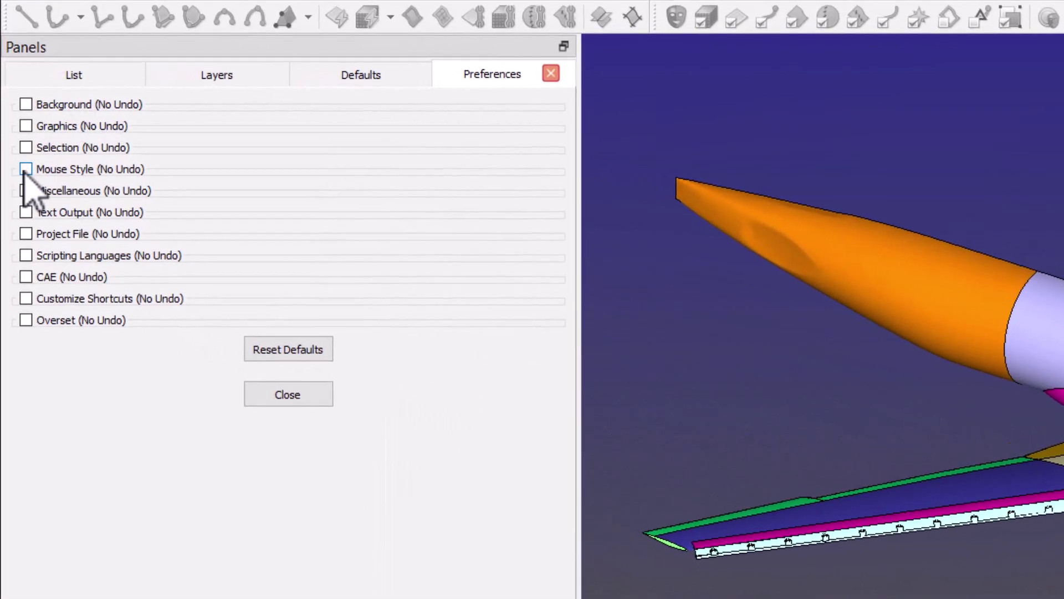
- Expand the Mouse Style preferences and try selecting, panning and the context menu with the Pointwise controls on the aircraft model
{"action": "left_click", "coordinate": [16, 150]}
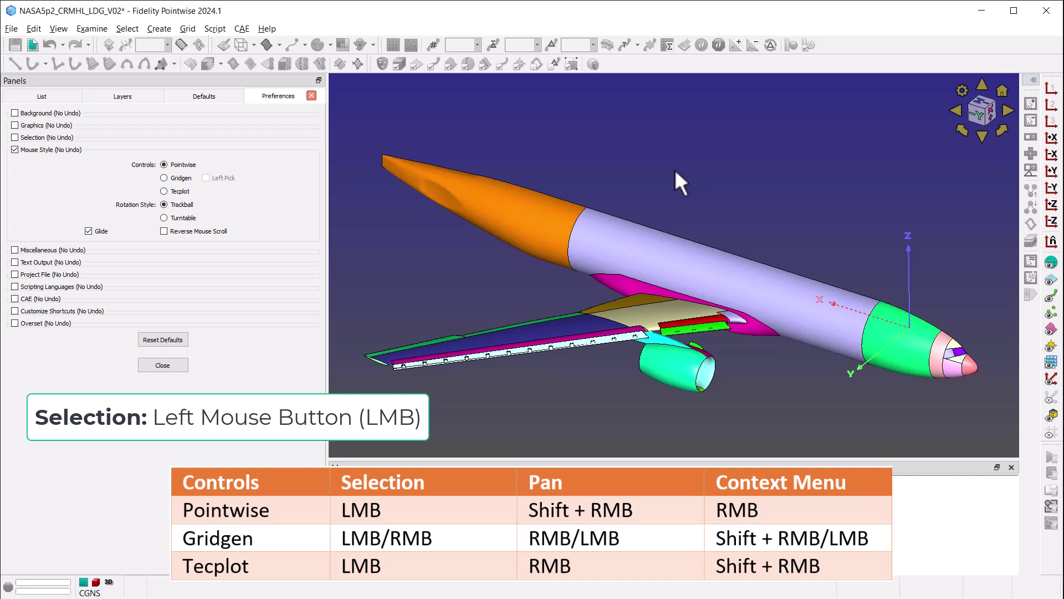
{"action": "left_click", "coordinate": [518, 208]}
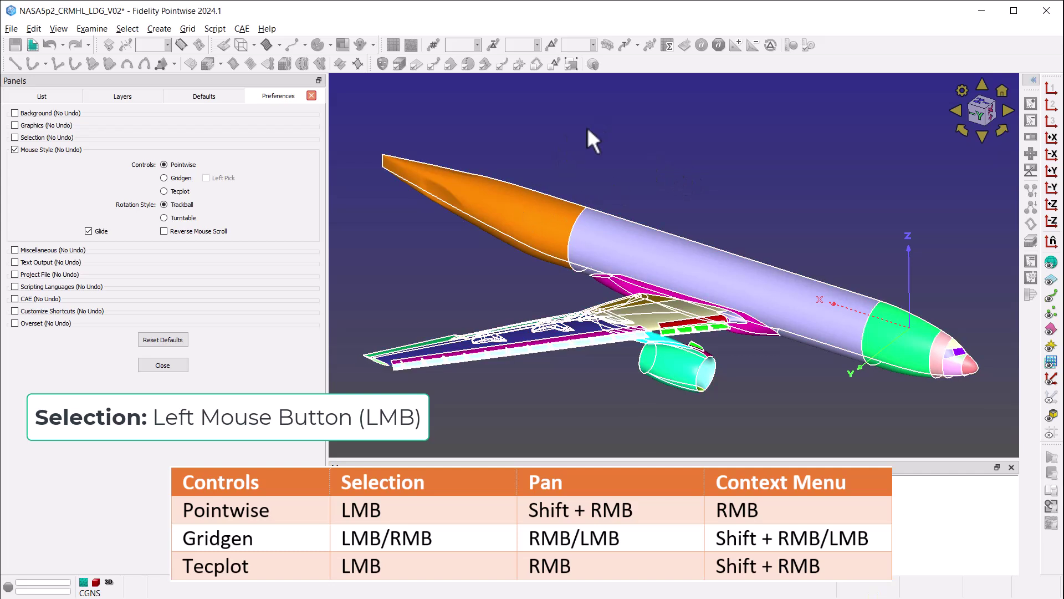
{"action": "left_click", "coordinate": [586, 127]}
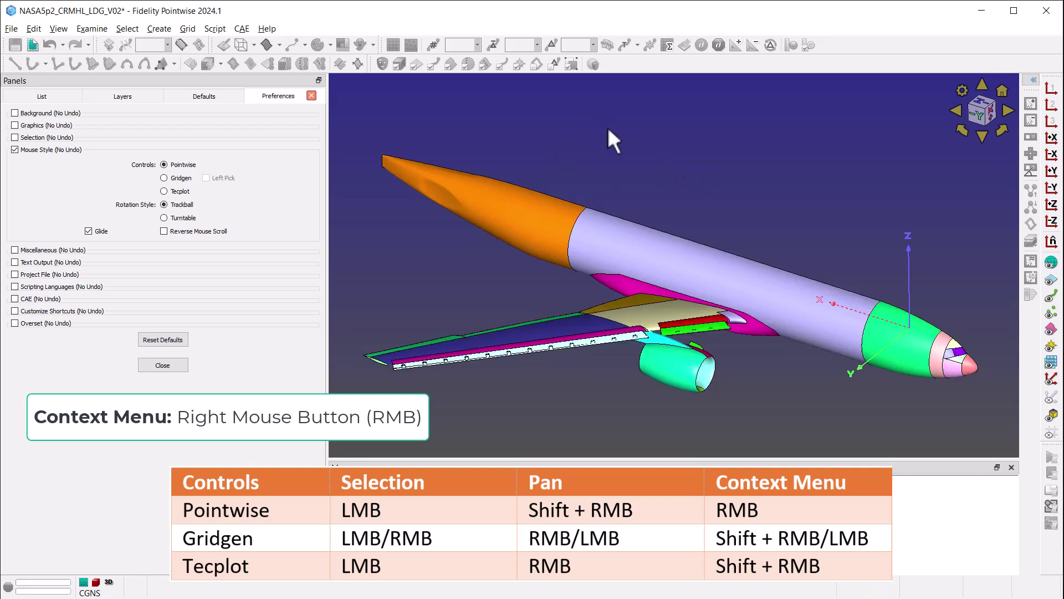
{"action": "right_click", "coordinate": [609, 131]}
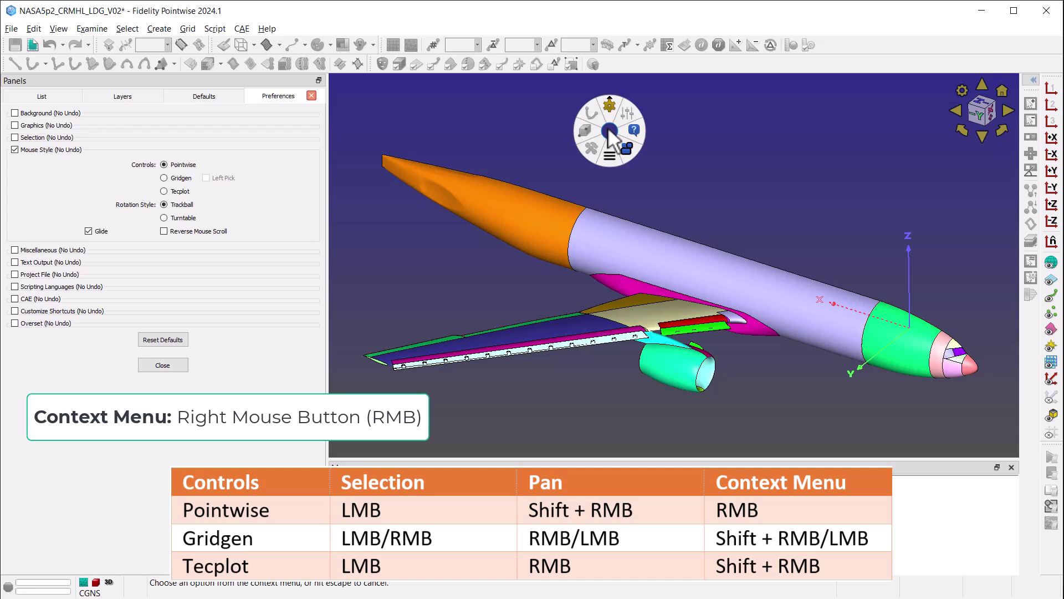
{"action": "left_click", "coordinate": [535, 130]}
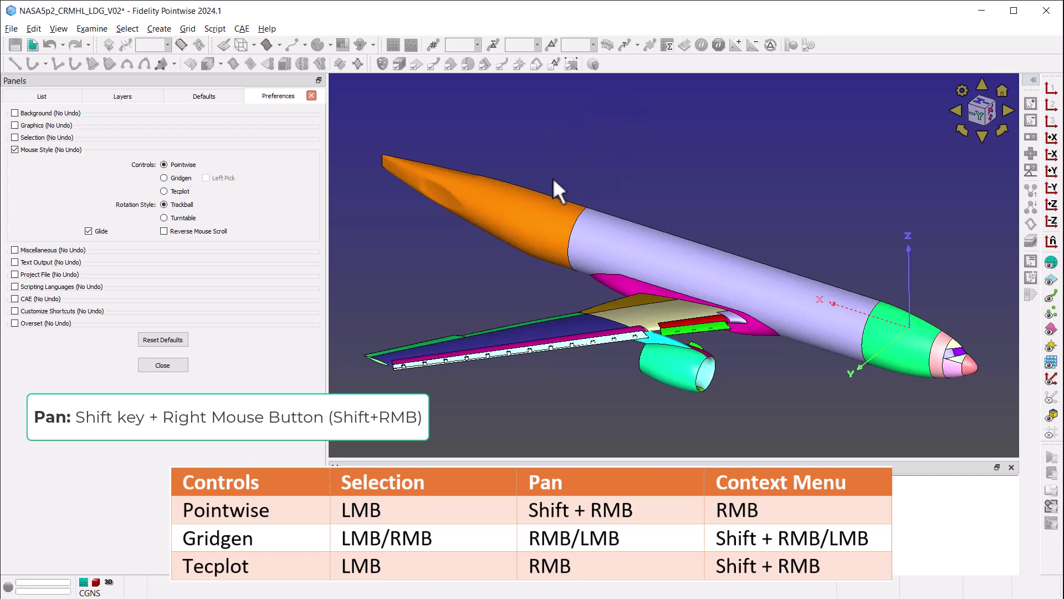
{"action": "right_click_drag", "start_coordinate": [553, 179], "coordinate": [620, 171], "text": "shift"}
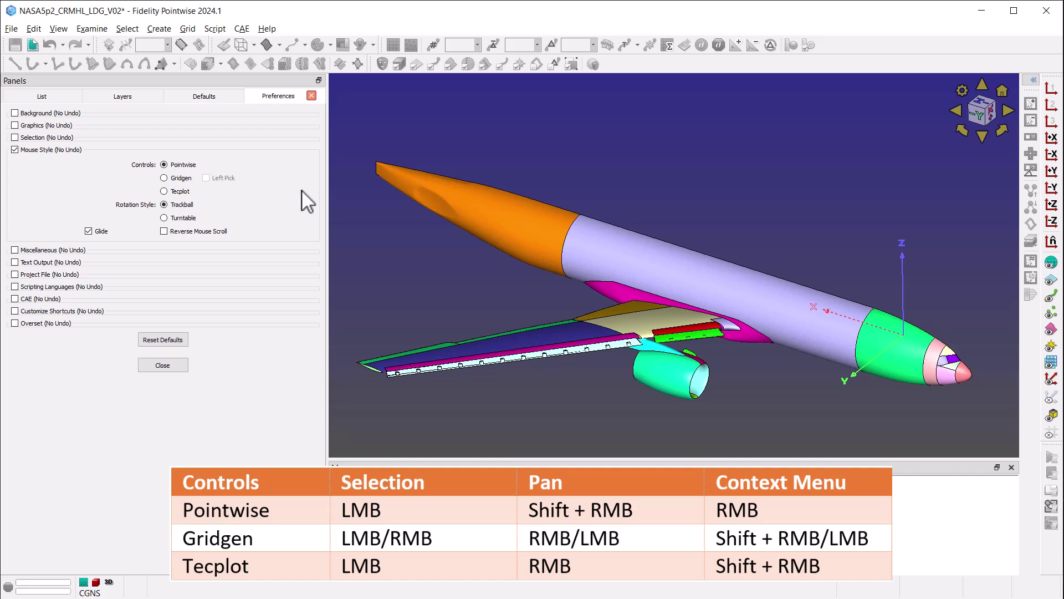
- Switch the mouse controls to Gridgen and try selecting and panning the aircraft model
{"action": "left_click", "coordinate": [180, 179]}
{"action": "right_click_drag", "start_coordinate": [544, 159], "coordinate": [613, 182]}
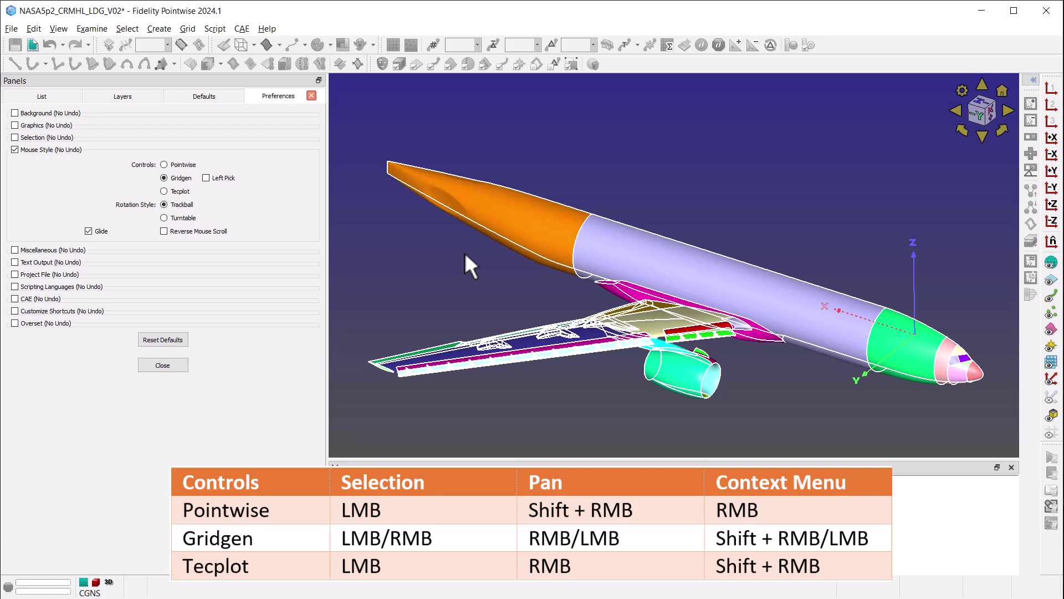
{"action": "mouse_move", "coordinate": [464, 252]}
{"action": "left_mouse_down"}
{"action": "mouse_move", "coordinate": [423, 256]}
{"action": "mouse_move", "coordinate": [461, 268]}
{"action": "mouse_move", "coordinate": [458, 248]}
{"action": "mouse_move", "coordinate": [458, 268]}
{"action": "mouse_move", "coordinate": [445, 260]}
{"action": "left_mouse_up"}
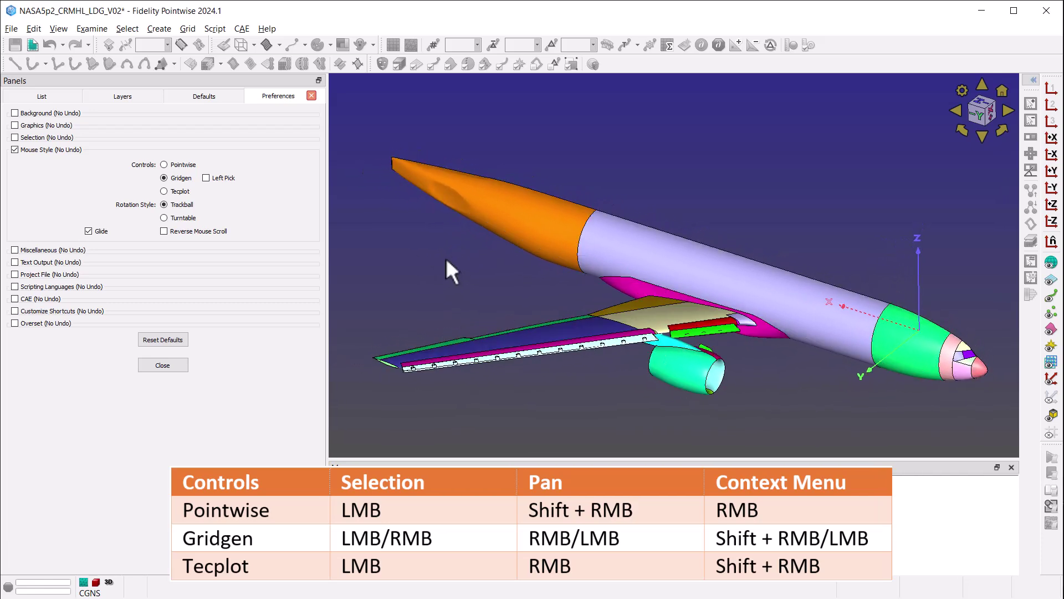
- Switch the mouse controls to Tecplot and try selecting and panning the aircraft model
{"action": "left_click", "coordinate": [164, 191]}
{"action": "left_click", "coordinate": [481, 206]}
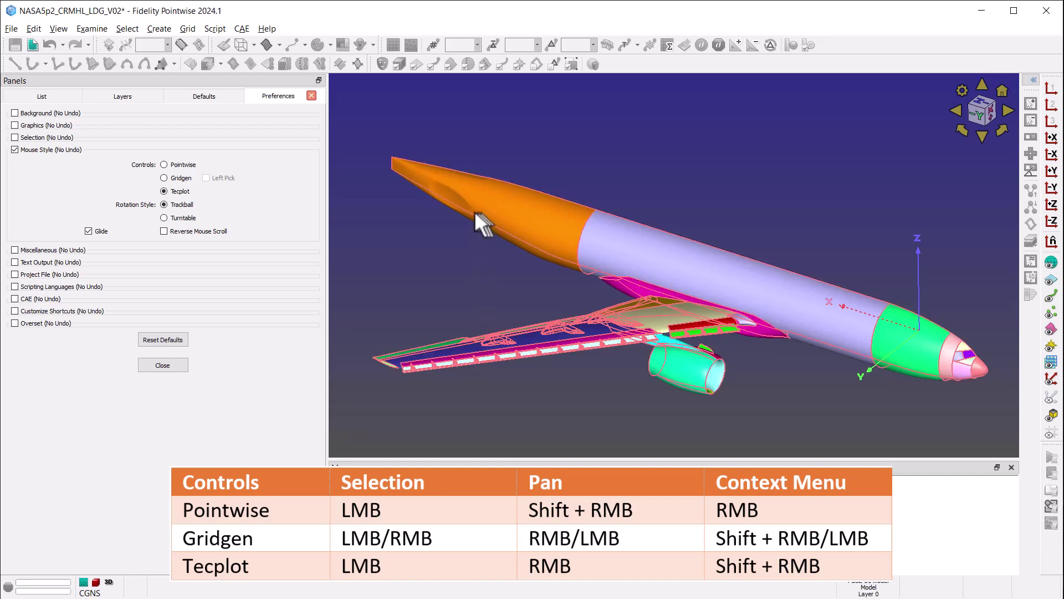
{"action": "mouse_move", "coordinate": [423, 275]}
{"action": "right_mouse_down"}
{"action": "mouse_move", "coordinate": [441, 266]}
{"action": "mouse_move", "coordinate": [453, 278]}
{"action": "mouse_move", "coordinate": [437, 276]}
{"action": "mouse_move", "coordinate": [442, 248]}
{"action": "mouse_move", "coordinate": [434, 264]}
{"action": "right_mouse_up"}
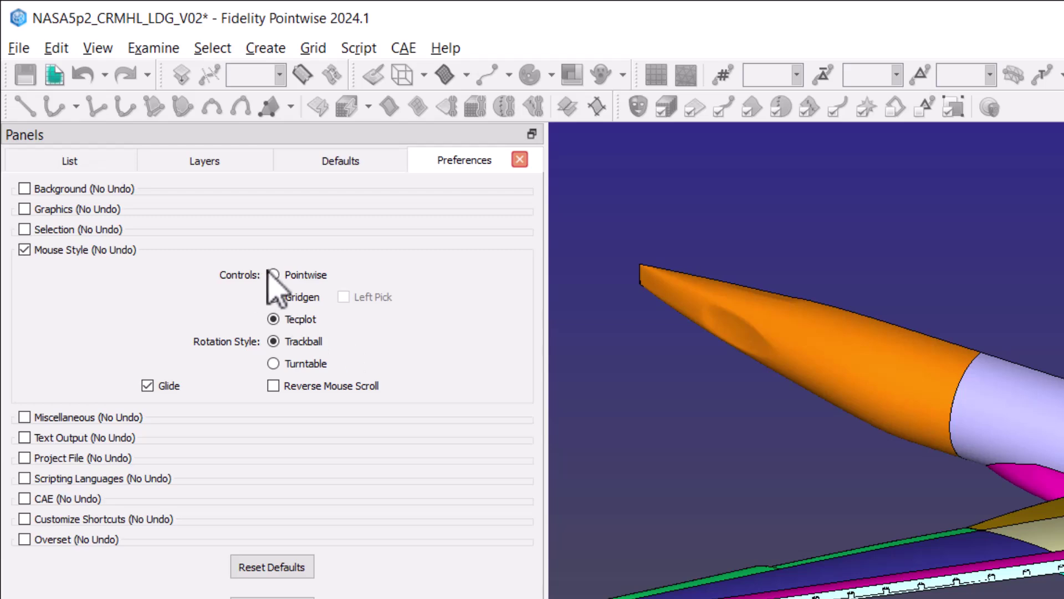
- Return the mouse controls to Pointwise and compare rotating the aircraft in the Trackball and Turntable rotation styles
{"action": "left_click", "coordinate": [179, 165]}
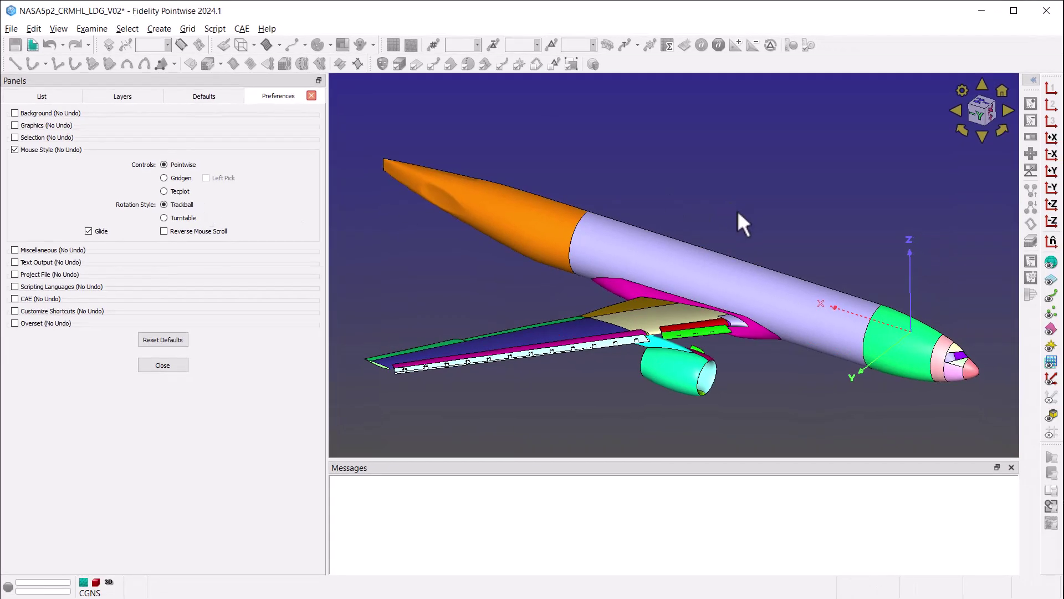
{"action": "right_click_drag", "start_coordinate": [808, 233], "coordinate": [898, 271], "text": "ctrl"}
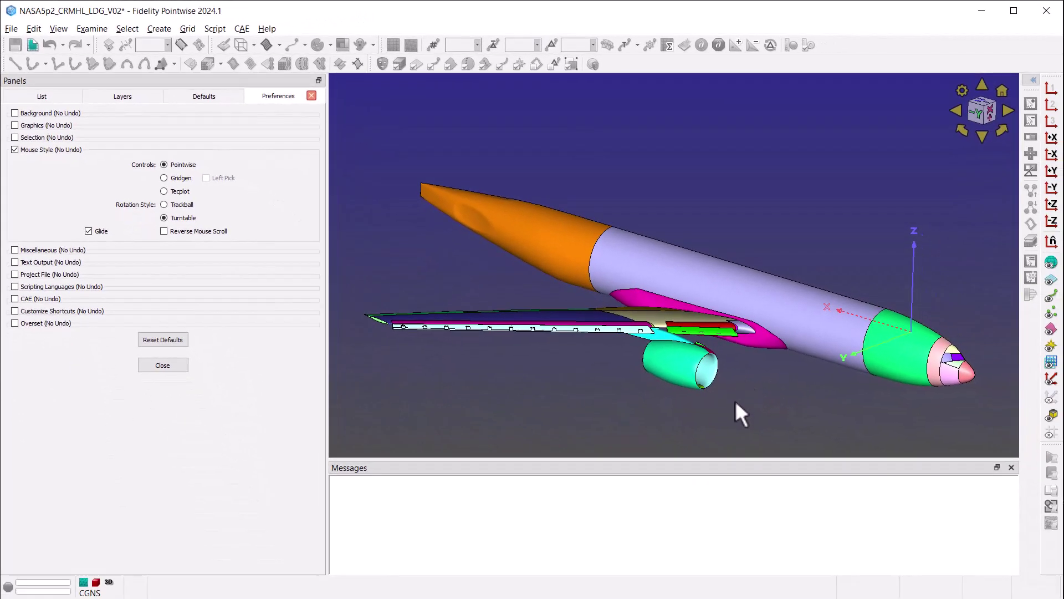
{"action": "right_click_drag", "start_coordinate": [735, 401], "coordinate": [782, 409]}
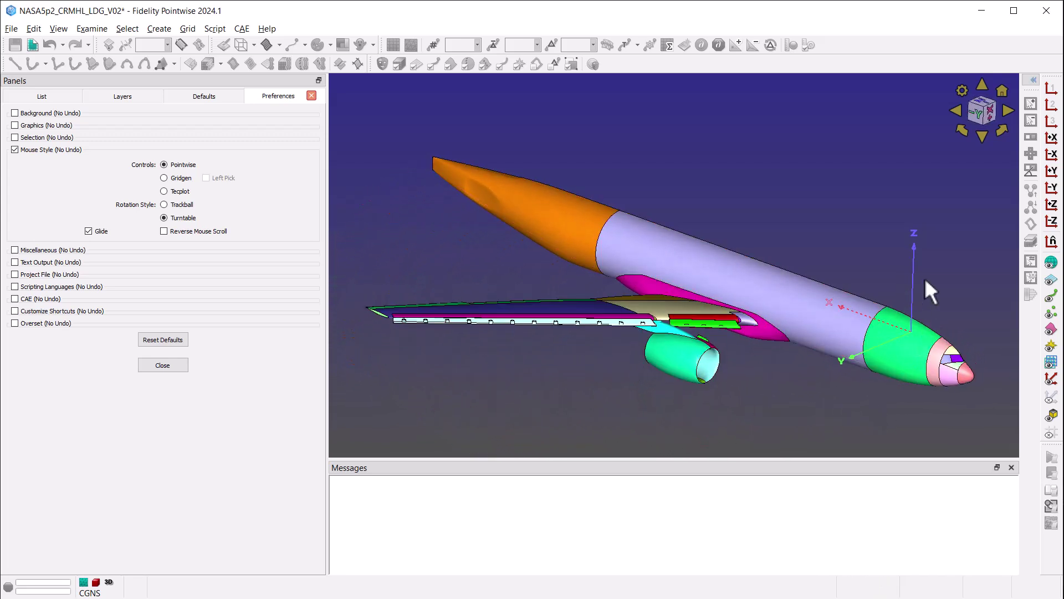
{"action": "right_click_drag", "start_coordinate": [929, 292], "coordinate": [932, 261]}
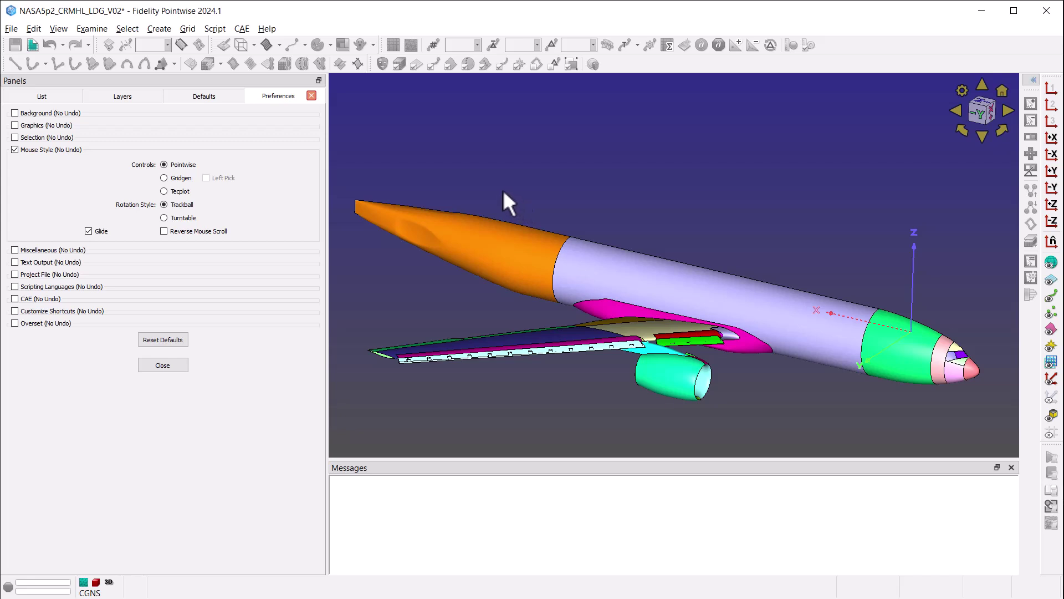
- Pan the aircraft back and forth with Glide enabled to examine how the view moves
{"action": "right_click_drag", "start_coordinate": [532, 191], "coordinate": [626, 184], "text": "shift"}
{"action": "right_click_drag", "start_coordinate": [850, 182], "coordinate": [715, 194], "text": "shift"}
{"action": "right_click_drag", "start_coordinate": [569, 198], "coordinate": [651, 192], "text": "shift"}
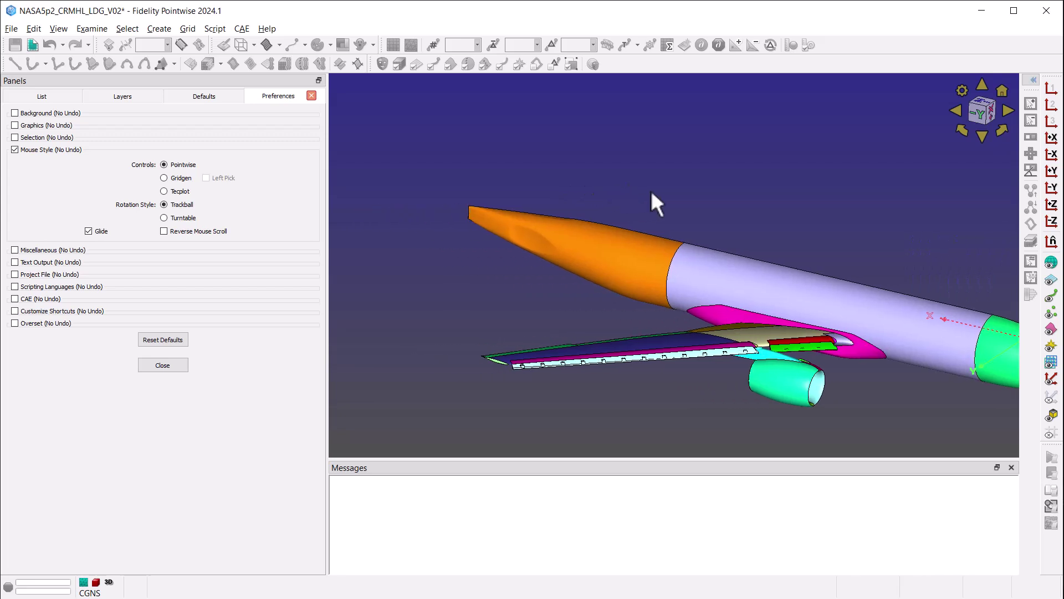
{"action": "right_click_drag", "start_coordinate": [851, 194], "coordinate": [672, 178], "text": "shift"}
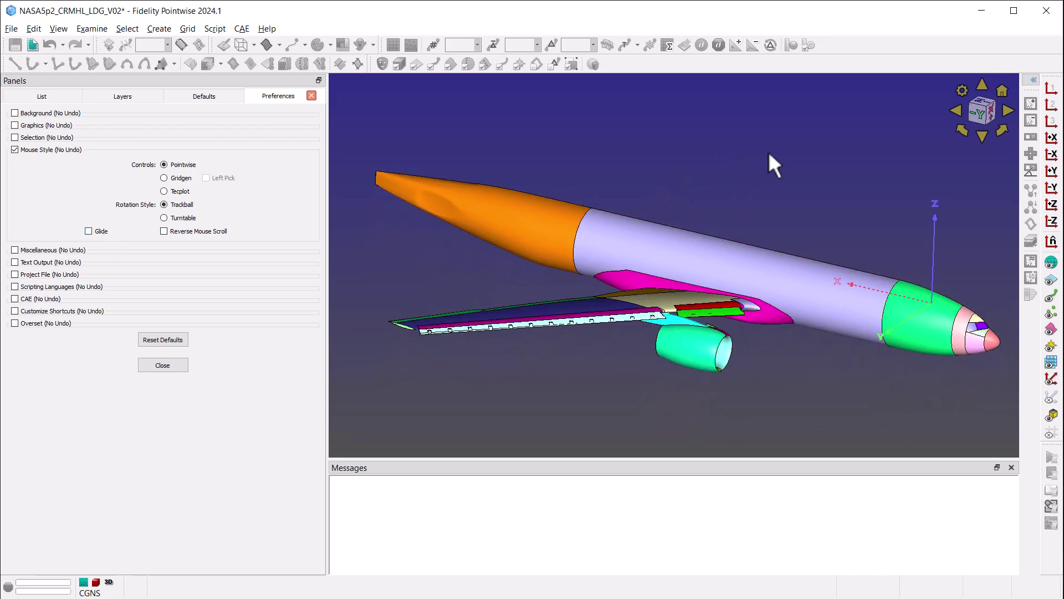
- Pan the aircraft with Glide disabled for comparison and turn Glide back on
{"action": "mouse_move", "coordinate": [796, 154]}
{"action": "right_mouse_down", "text": "shift"}
{"action": "mouse_move", "coordinate": [713, 165]}
{"action": "mouse_move", "coordinate": [778, 166]}
{"action": "right_mouse_up", "text": "shift"}
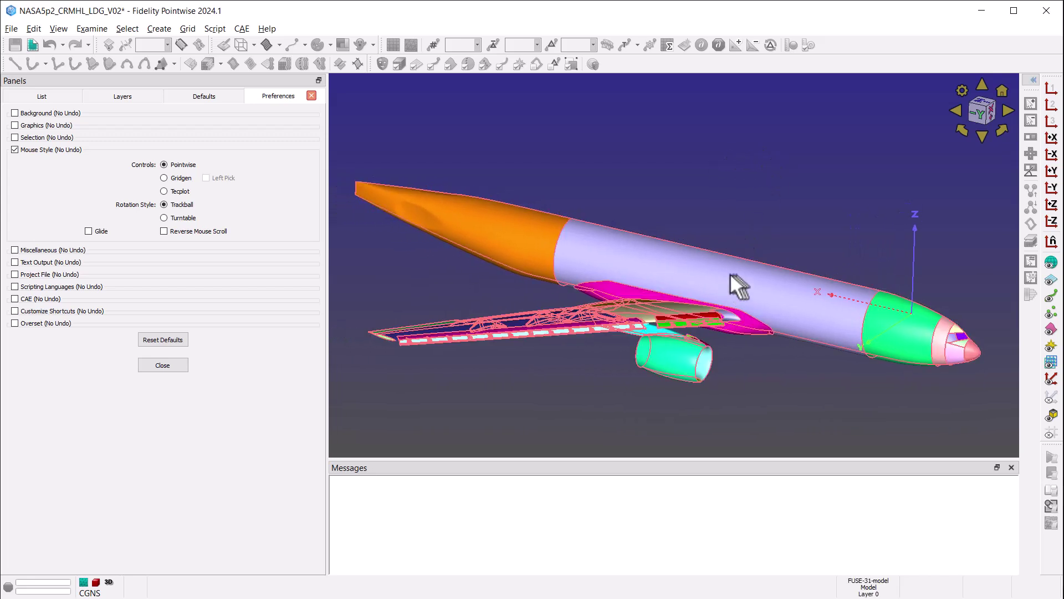
{"action": "right_click_drag", "start_coordinate": [730, 273], "coordinate": [622, 285], "text": "shift"}
{"action": "left_click", "coordinate": [87, 232]}
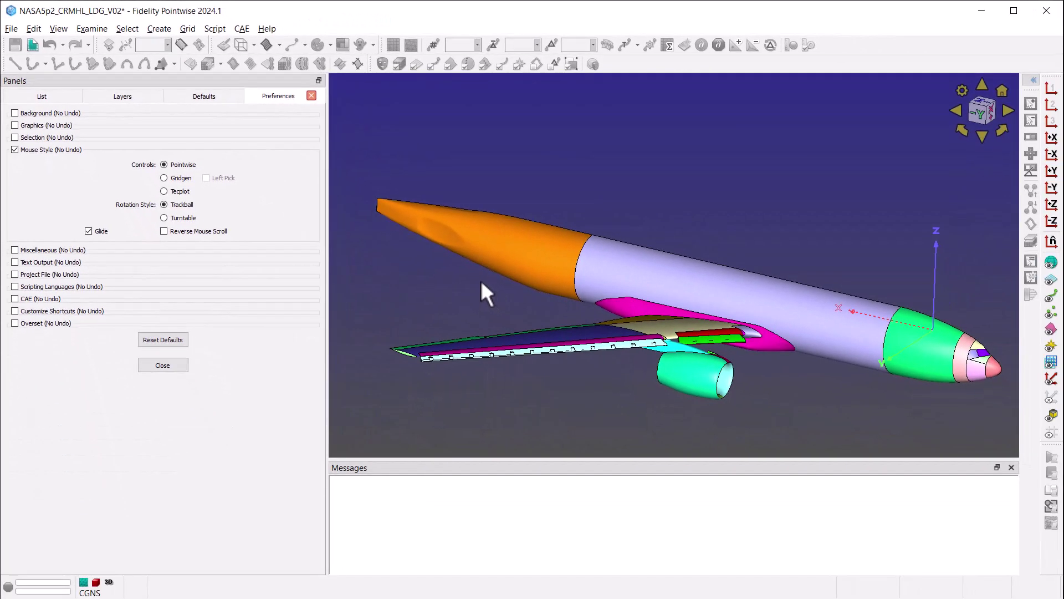
- Zoom the aircraft view in and out using the default scroll direction
{"action": "scroll", "coordinate": [479, 282], "scroll_direction": "up", "scroll_amount": 3}
{"action": "scroll", "coordinate": [480, 282], "scroll_direction": "down", "scroll_amount": 4}
{"action": "scroll", "coordinate": [480, 282], "scroll_direction": "up", "scroll_amount": 2}
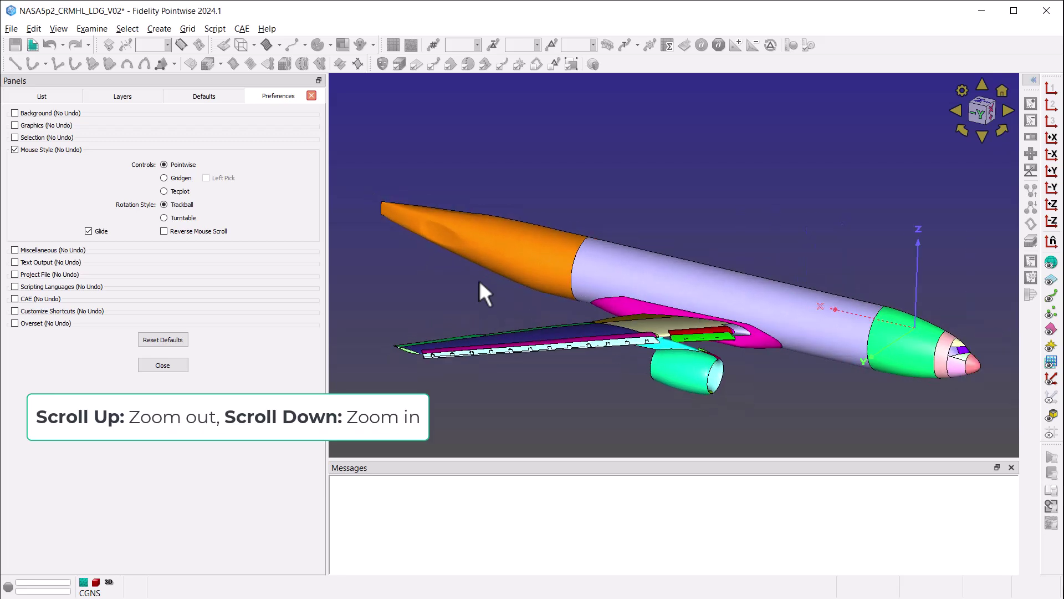
{"action": "scroll", "coordinate": [480, 282], "scroll_direction": "up", "scroll_amount": 1}
- Enable Reverse Mouse Scroll and test zooming in and out on the aircraft
{"action": "left_click", "coordinate": [163, 231]}
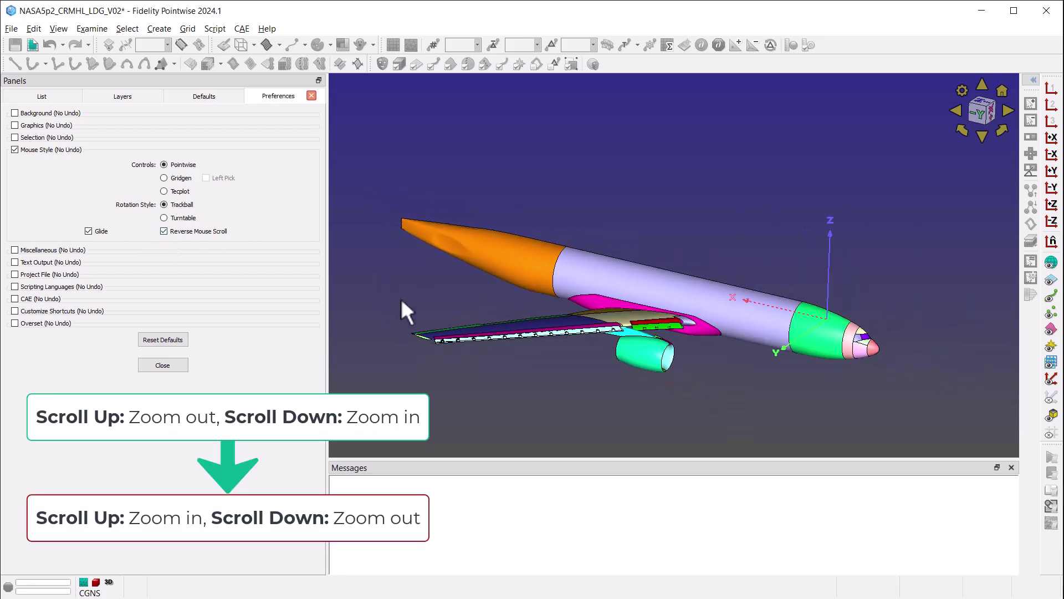
{"action": "scroll", "coordinate": [460, 287], "scroll_direction": "up", "scroll_amount": 2}
{"action": "scroll", "coordinate": [459, 287], "scroll_direction": "down", "scroll_amount": 1}
{"action": "scroll", "coordinate": [461, 289], "scroll_direction": "down", "scroll_amount": 2}
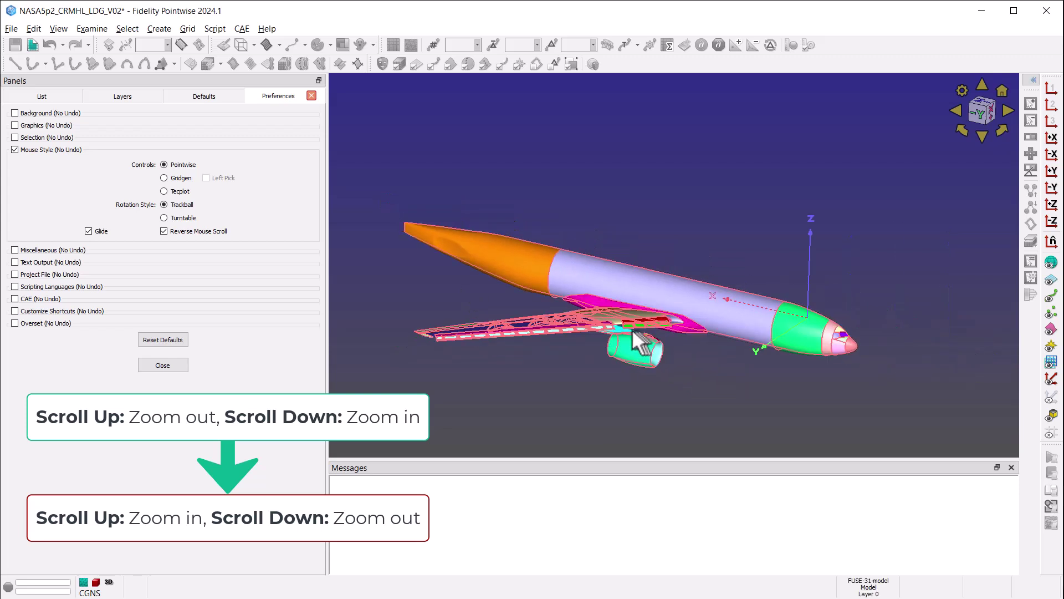
{"action": "scroll", "coordinate": [693, 364], "scroll_direction": "up", "scroll_amount": 3}
{"action": "scroll", "coordinate": [693, 364], "scroll_direction": "down", "scroll_amount": 2}
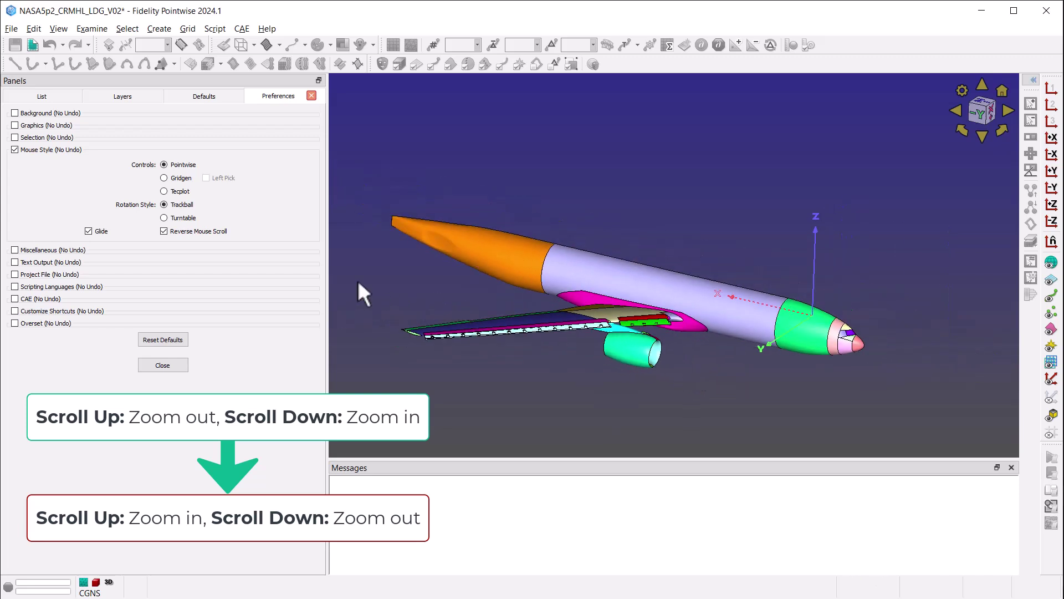
{"action": "scroll", "coordinate": [358, 281], "scroll_direction": "up", "scroll_amount": 2}
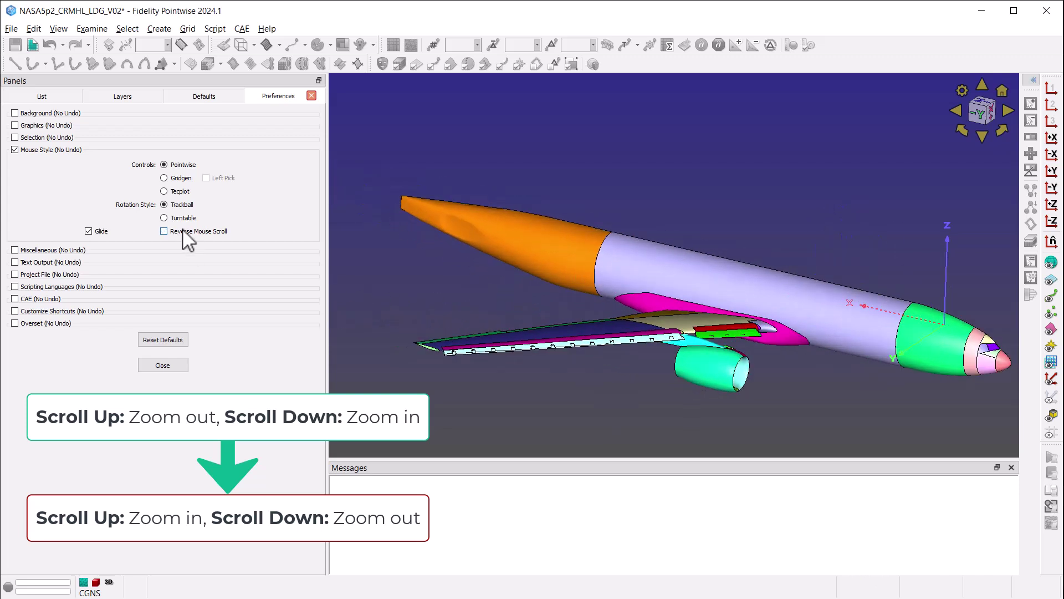
- Compare panning the aircraft in the default scroll setup with Glide on and off, and rotate the model with Glide on
{"action": "middle_click_drag", "start_coordinate": [756, 288], "coordinate": [689, 339]}
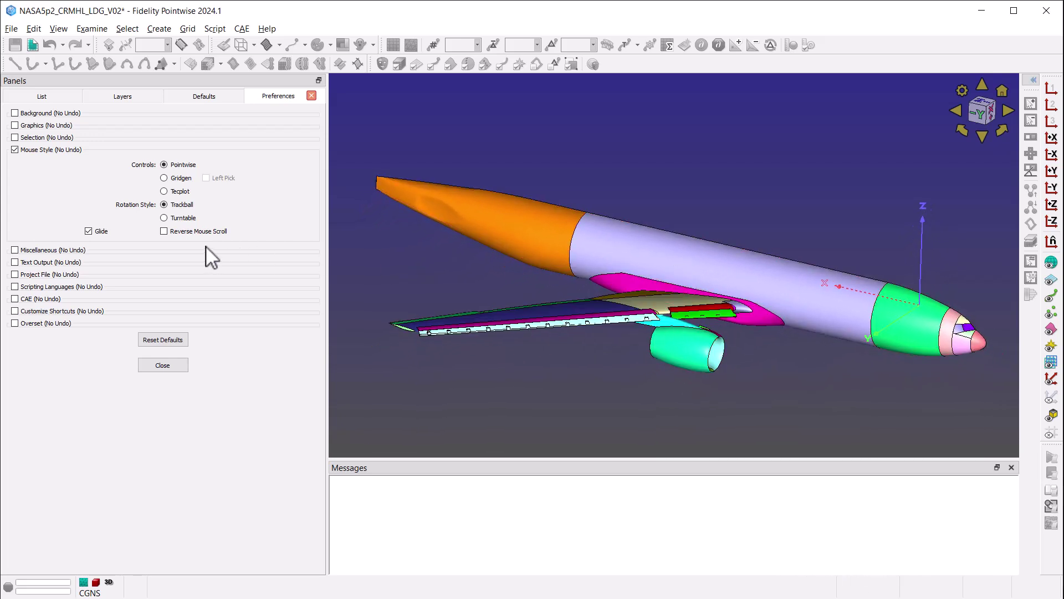
{"action": "left_click", "coordinate": [98, 232]}
{"action": "middle_click_drag", "start_coordinate": [834, 274], "coordinate": [696, 285]}
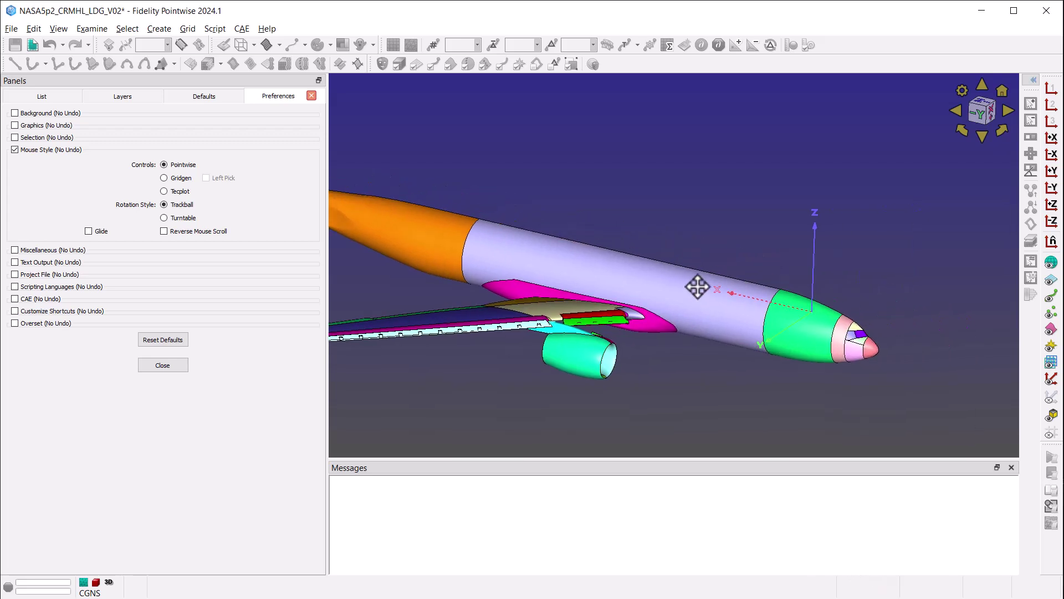
{"action": "middle_click_drag", "start_coordinate": [567, 285], "coordinate": [742, 288]}
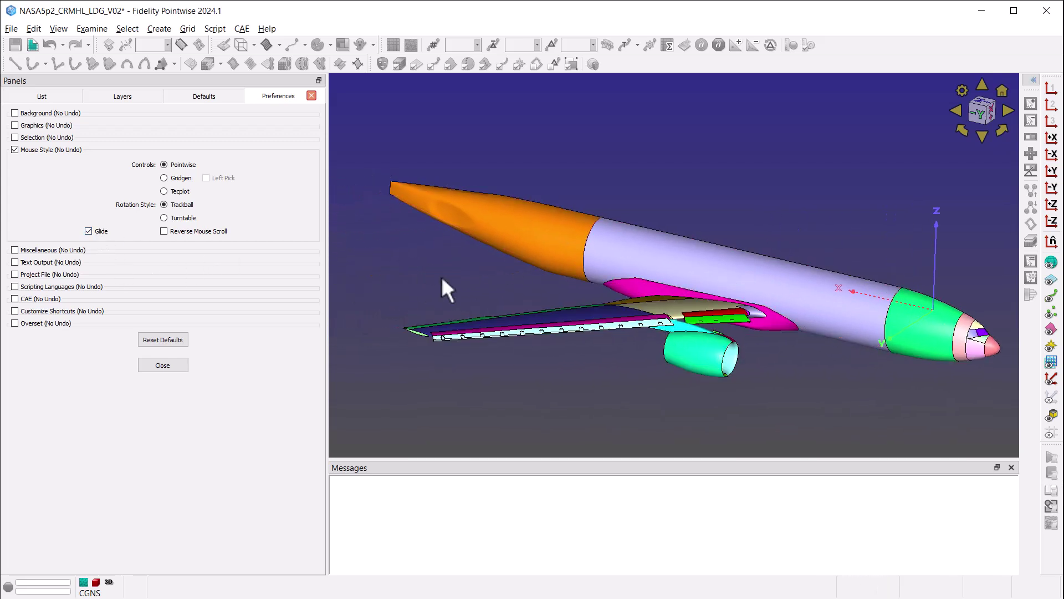
{"action": "right_click_drag", "start_coordinate": [466, 261], "coordinate": [439, 280], "text": "ctrl"}
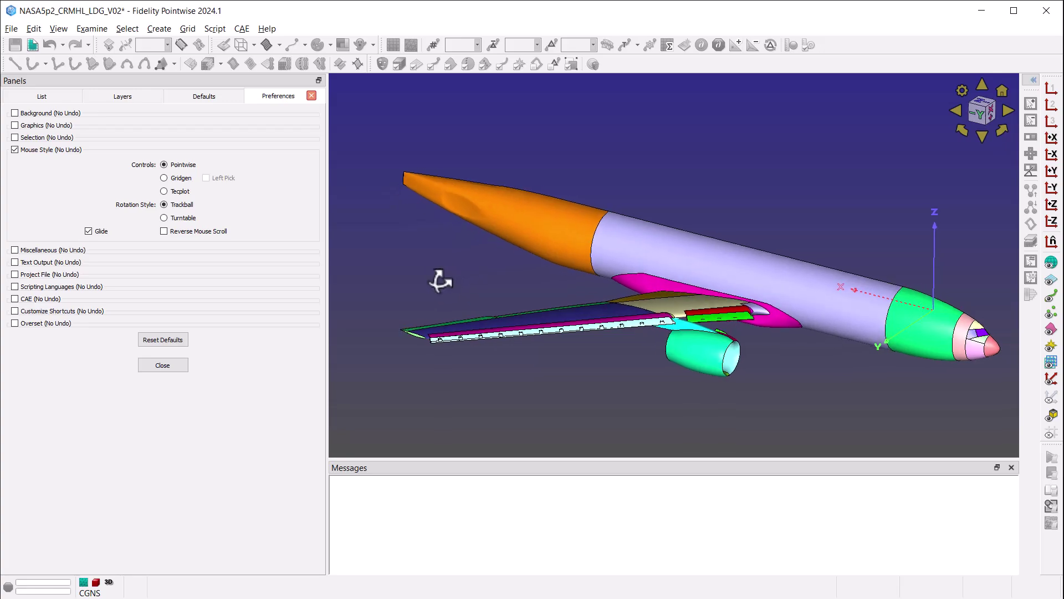